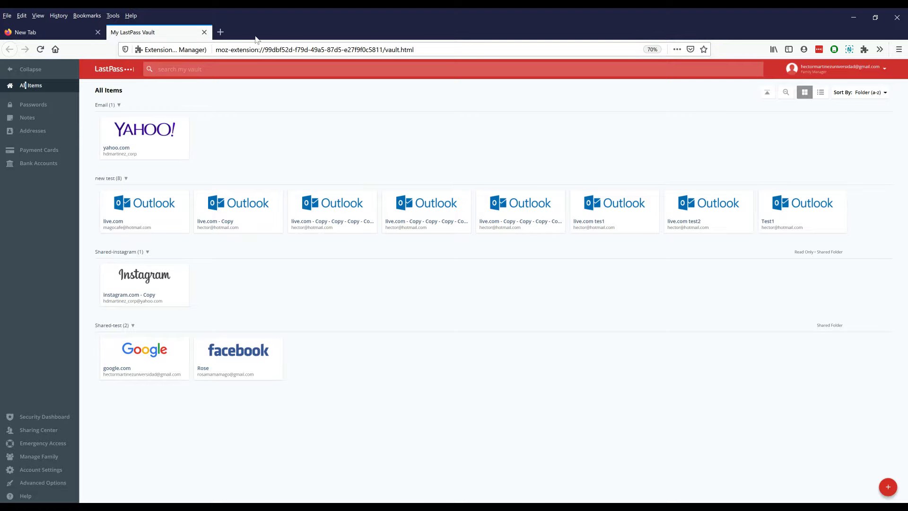
Load the BI en Línea bank login page in a new tab from the address-bar suggestions
click(220, 32)
click(248, 50)
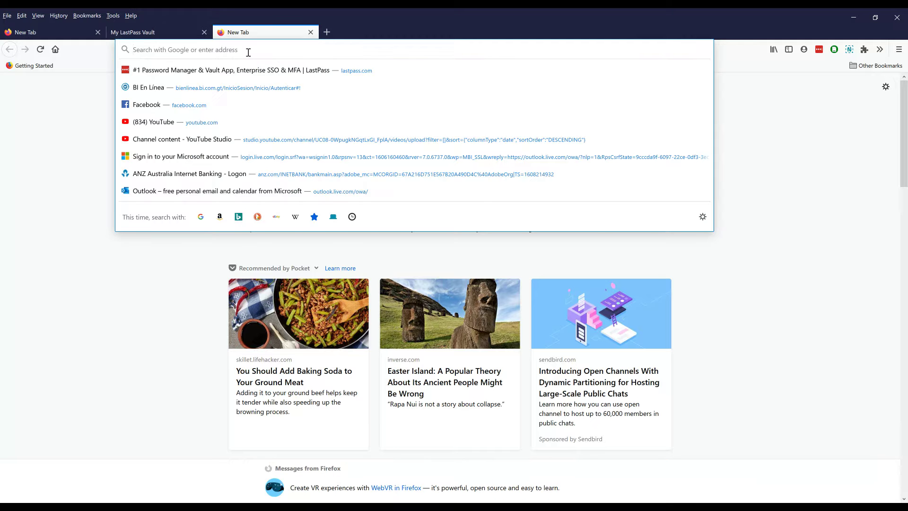
click(168, 88)
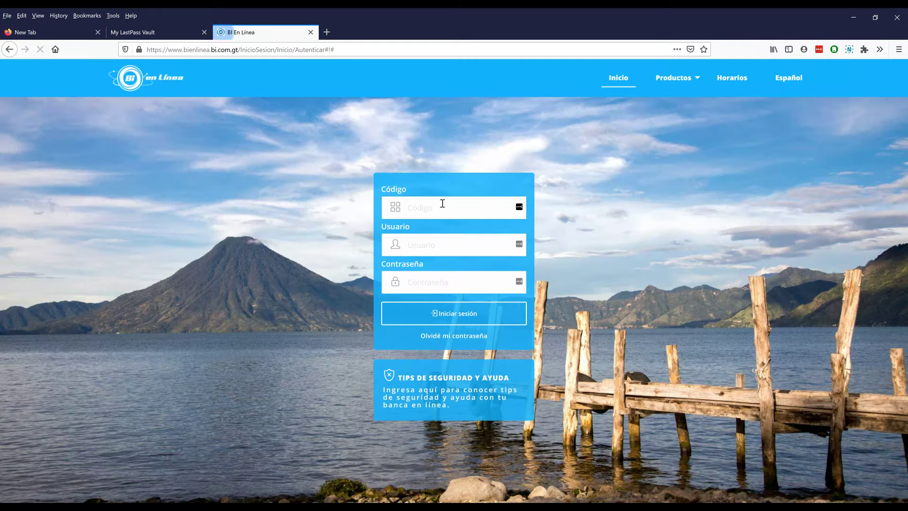
Enter the access code in Código, the username in Usuario and paste the password into Contraseña
click(410, 208)
key(Tab)
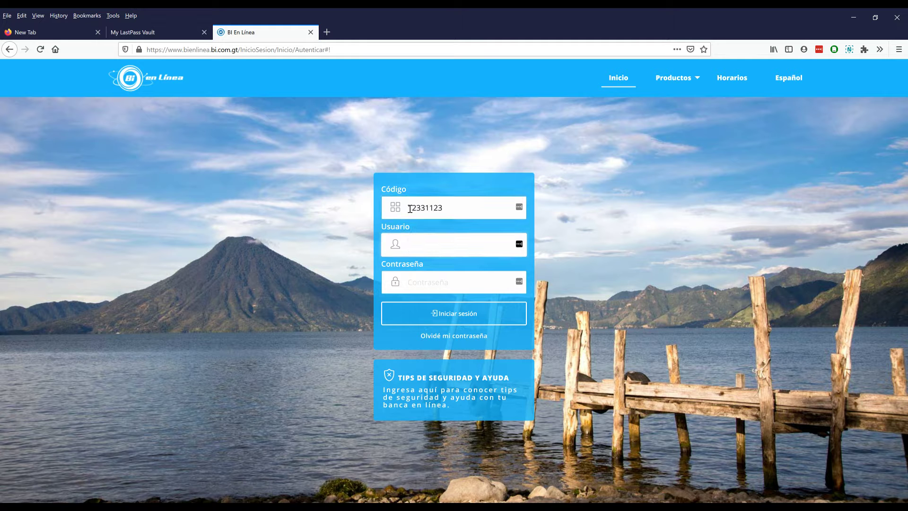
key(Tab)
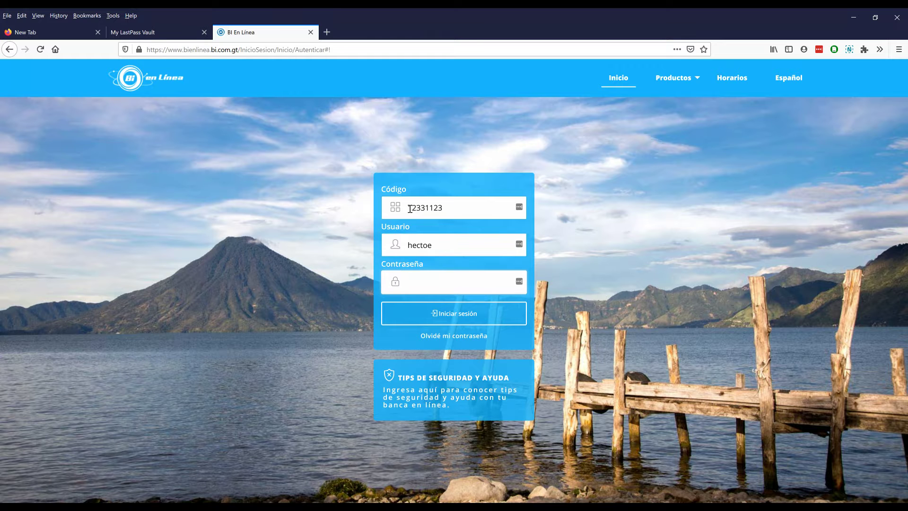
key(ctrl+v)
Fix the username typo by replacing its mistyped last letter with 'r'
click(463, 242)
key(BackSpace)
text(r)
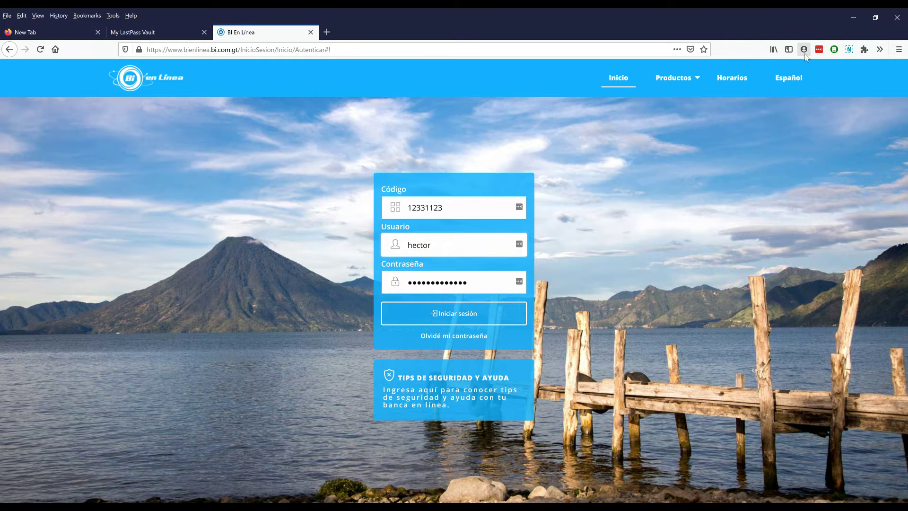
From the LastPass Add Item menu, use Save All Entered Data to capture the bank login as bi.com.gt
click(820, 50)
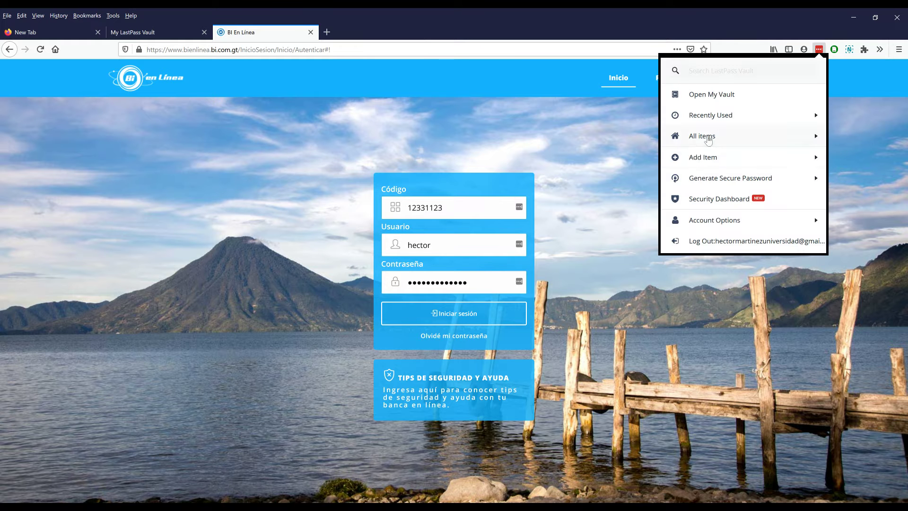
click(699, 158)
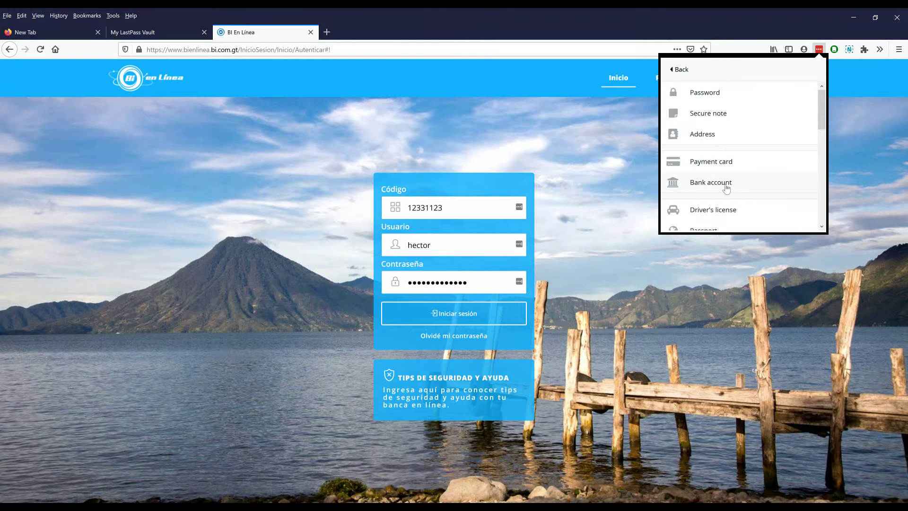
scroll(727, 188, down, 8)
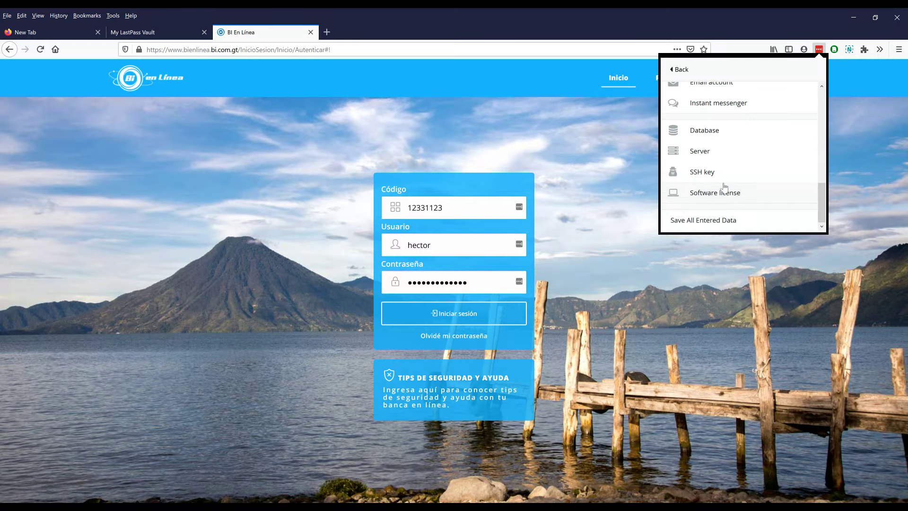
click(693, 223)
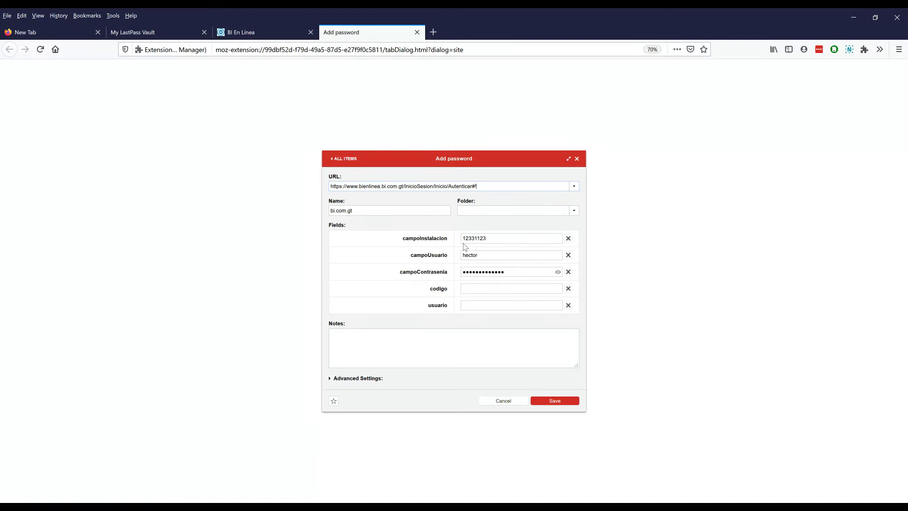
Type and then clear test text in the codigo and usuario fields, and save the bi.com.gt entry
click(486, 287)
text(dapsijdfpasj)
key(Tab)
key(Tab)
text(209u23049u23rdf;l)
drag(498, 289, 412, 288)
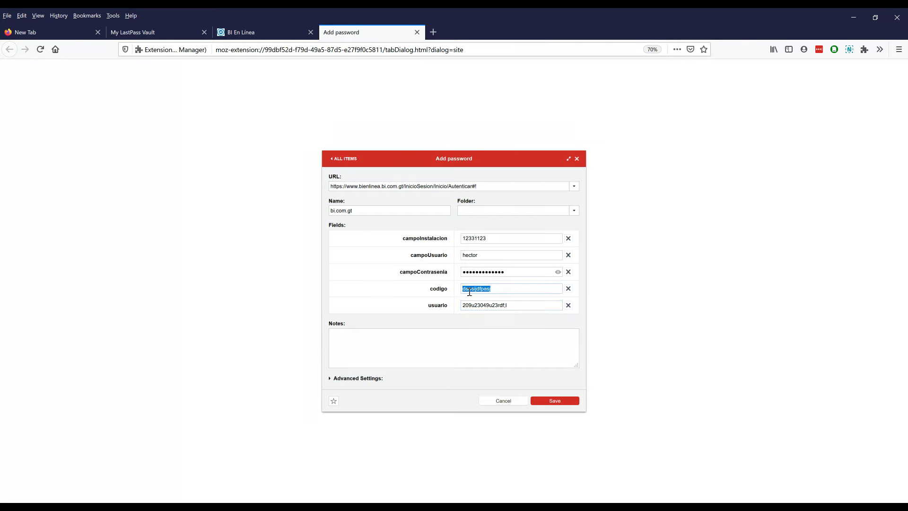
key(BackSpace)
drag(517, 306, 454, 303)
key(BackSpace)
click(539, 401)
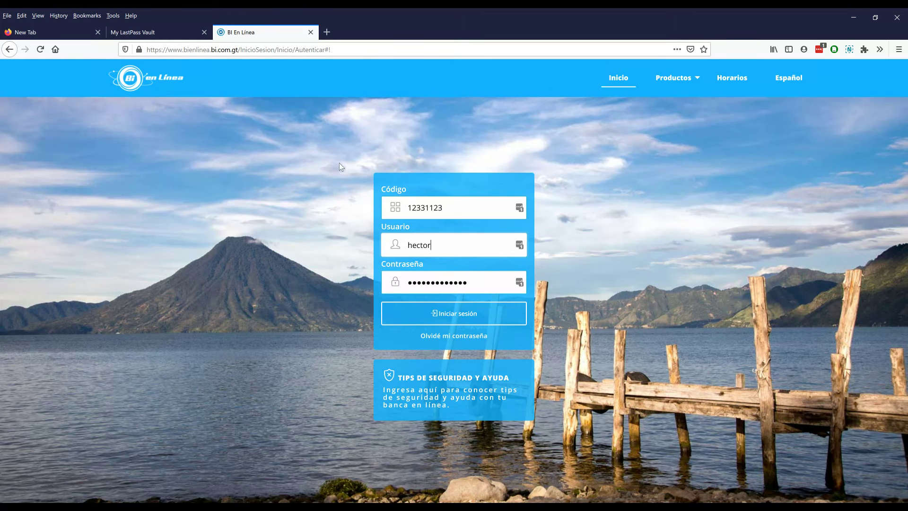
From the vault tab, clear LastPass's local cache via Account Options > Advanced
click(146, 38)
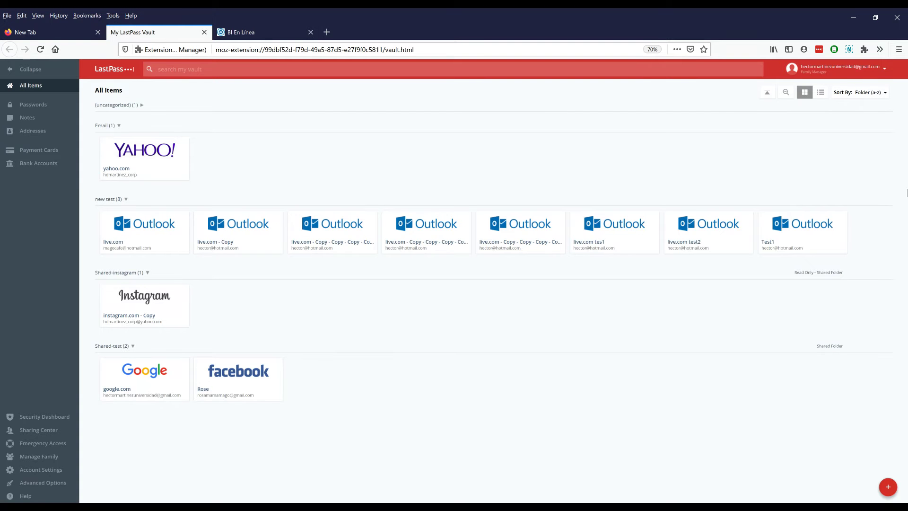
click(819, 49)
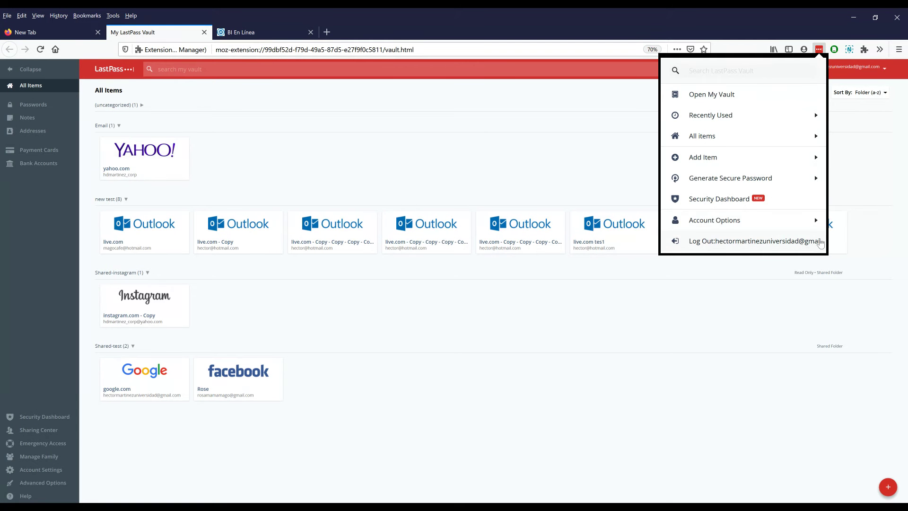
click(816, 221)
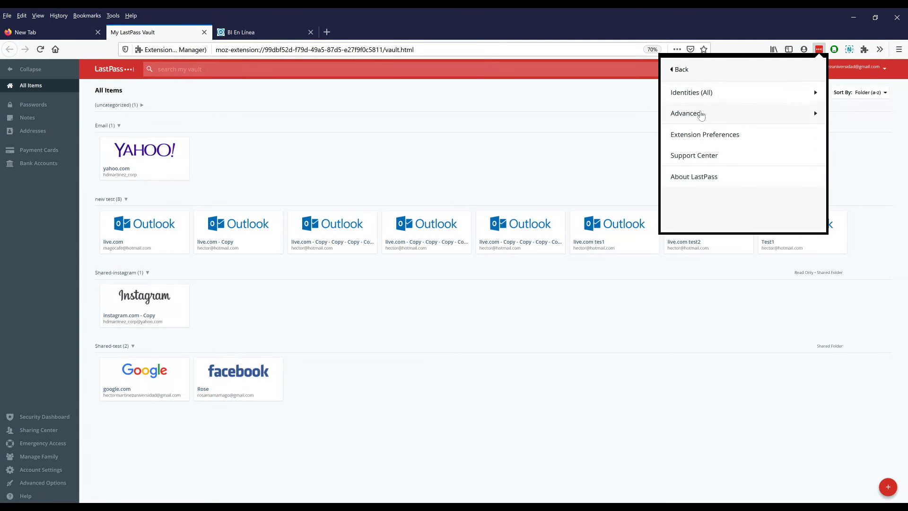
click(701, 115)
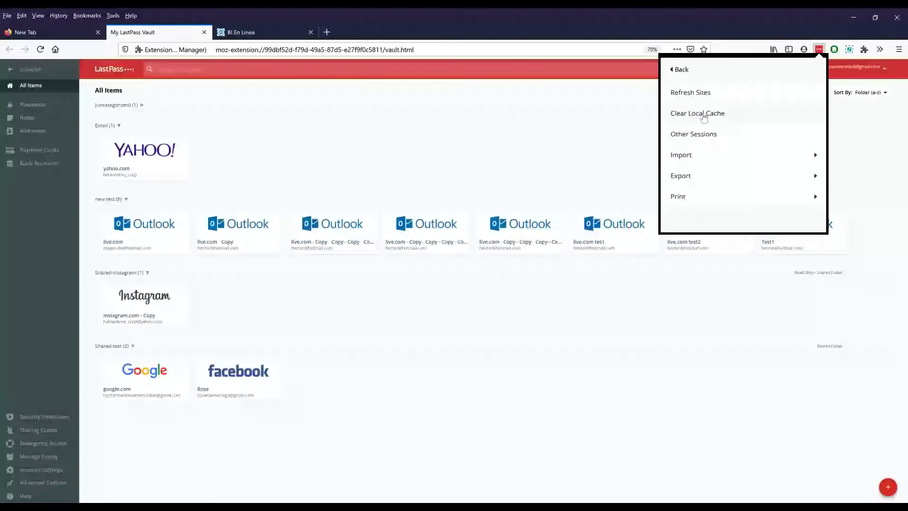
click(704, 115)
Refresh Sites via LastPass Account Options > Advanced
click(819, 50)
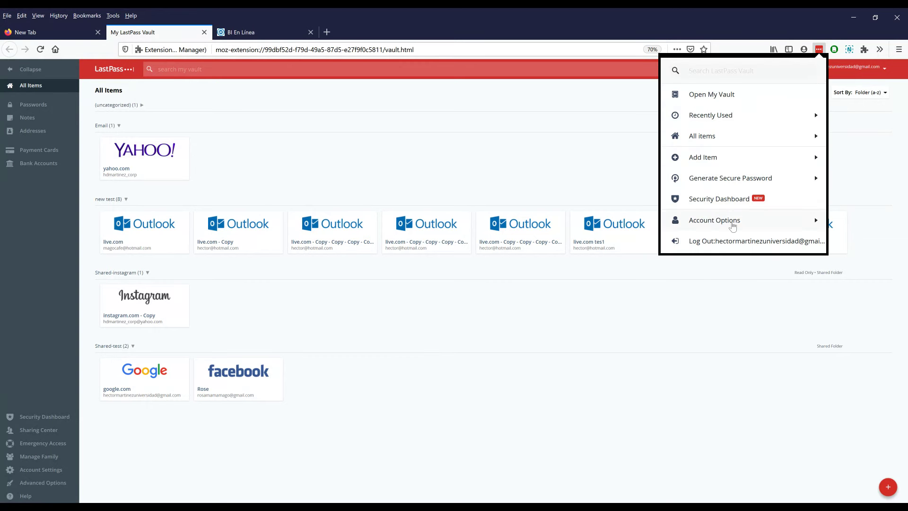
click(732, 227)
click(711, 115)
click(718, 98)
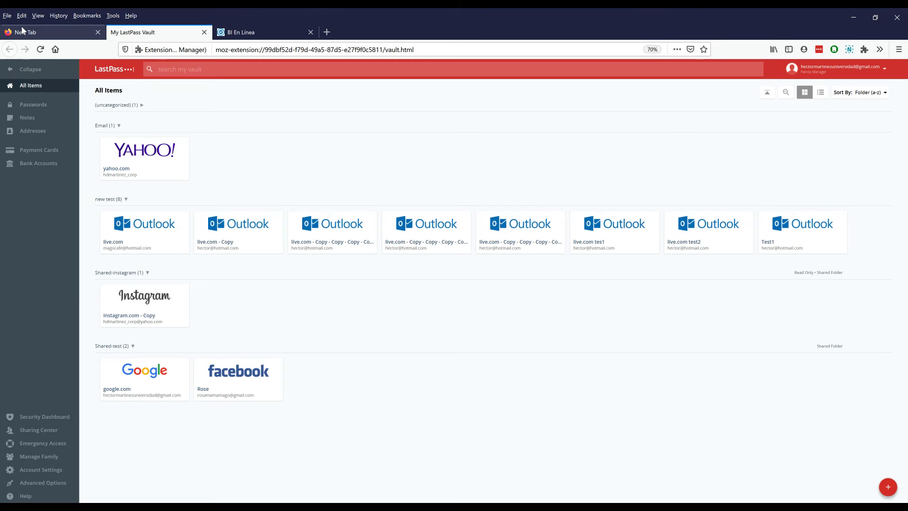
Reload the vault and open the bi.com.gt entry for review, closing it unchanged
click(40, 49)
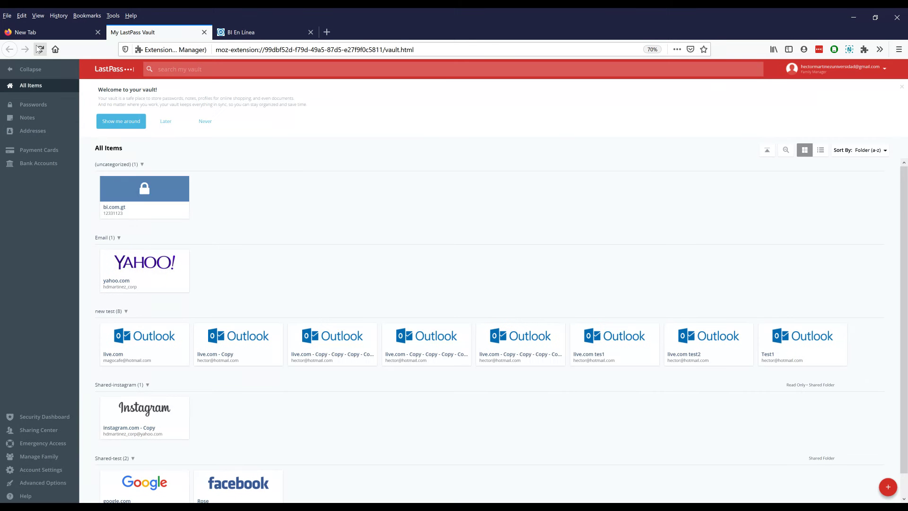
mouse_move(142, 201)
mouse_move(178, 210)
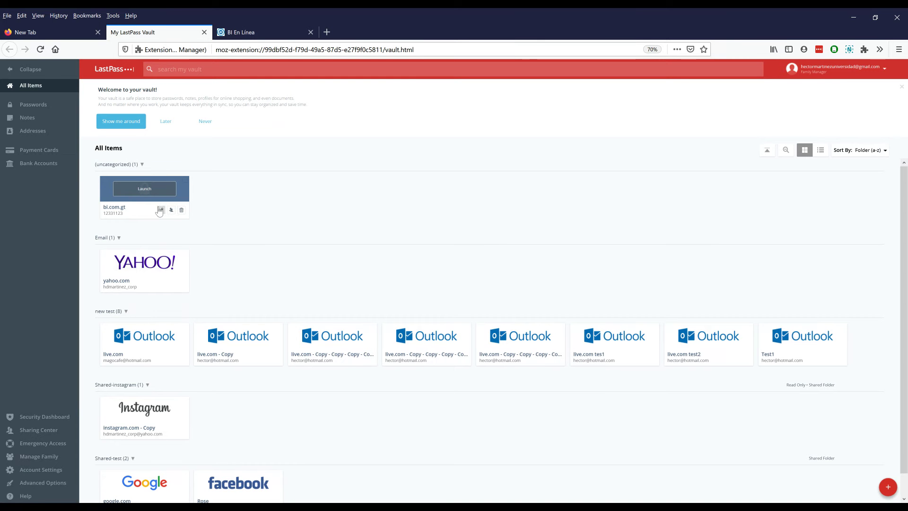
click(161, 210)
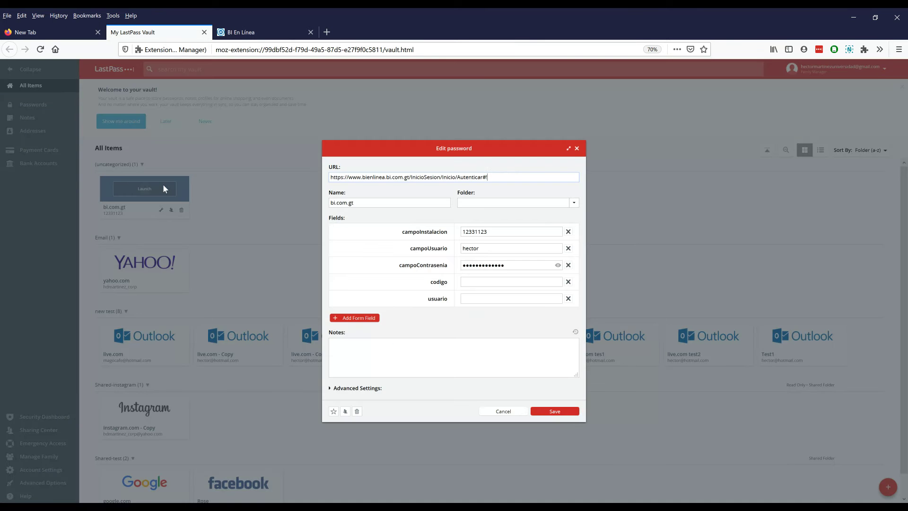
click(228, 239)
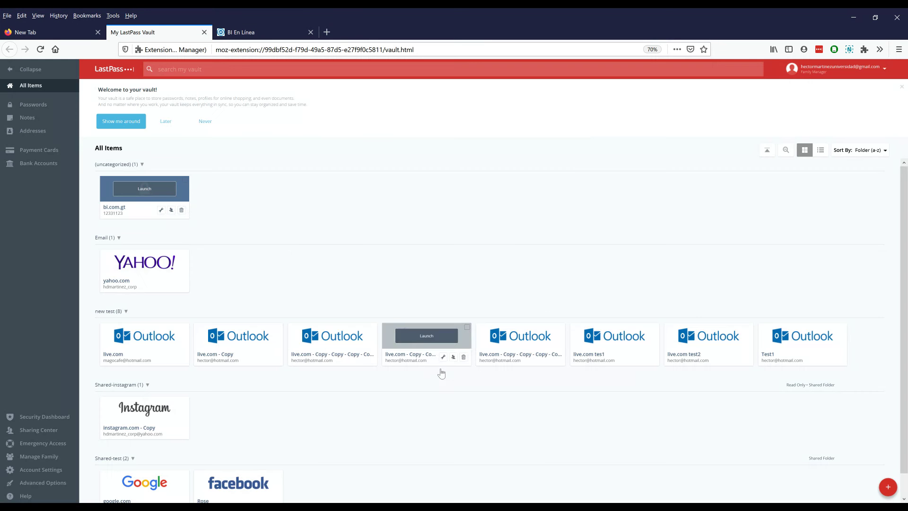
Delete the bi.com.gt entry from the vault and return to the bank login tab
click(180, 210)
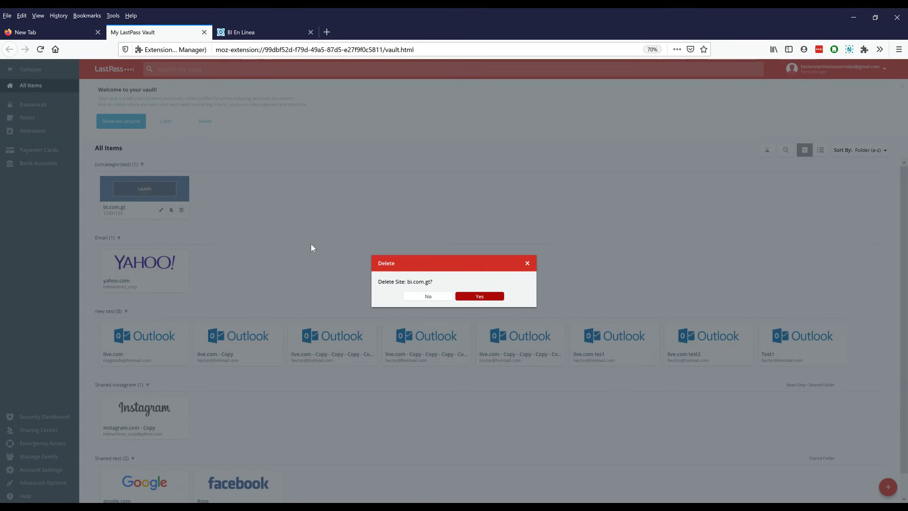
click(455, 297)
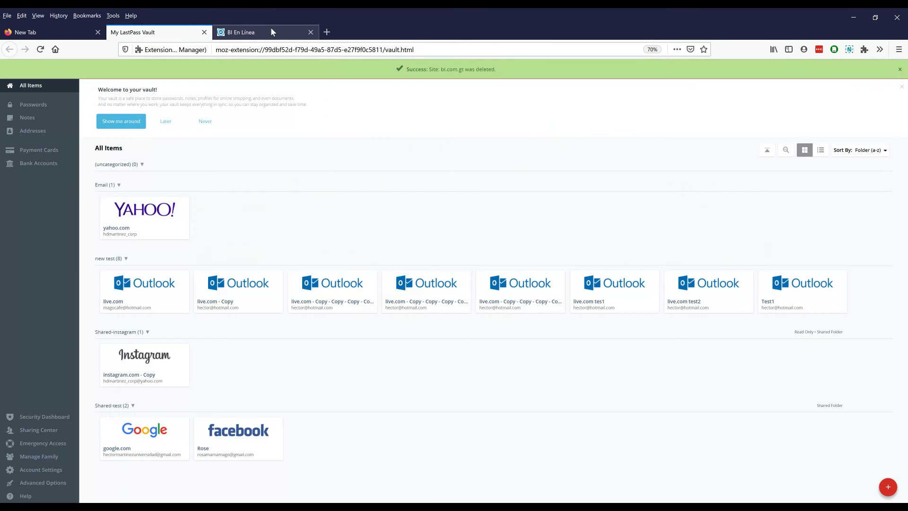
click(267, 32)
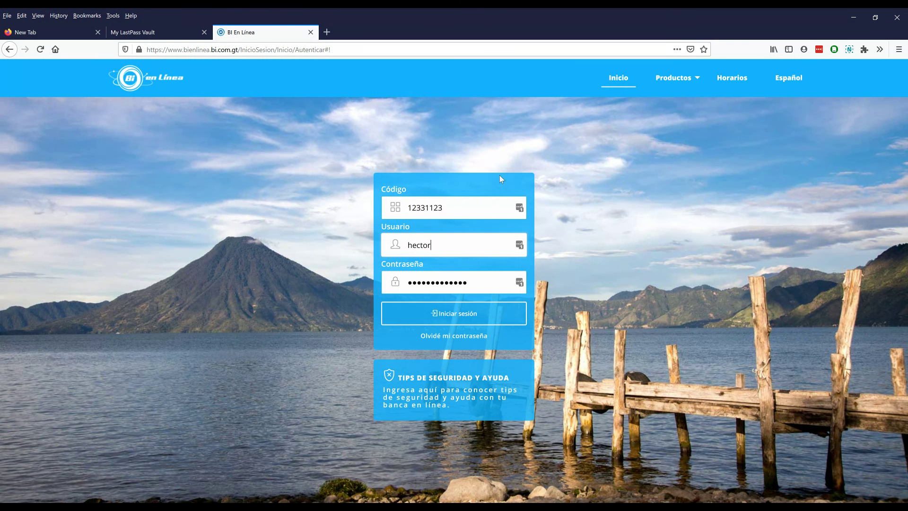
Use LastPass's Add Item > Save All Entered Data again to capture the bank login as bi.com.gt
click(819, 49)
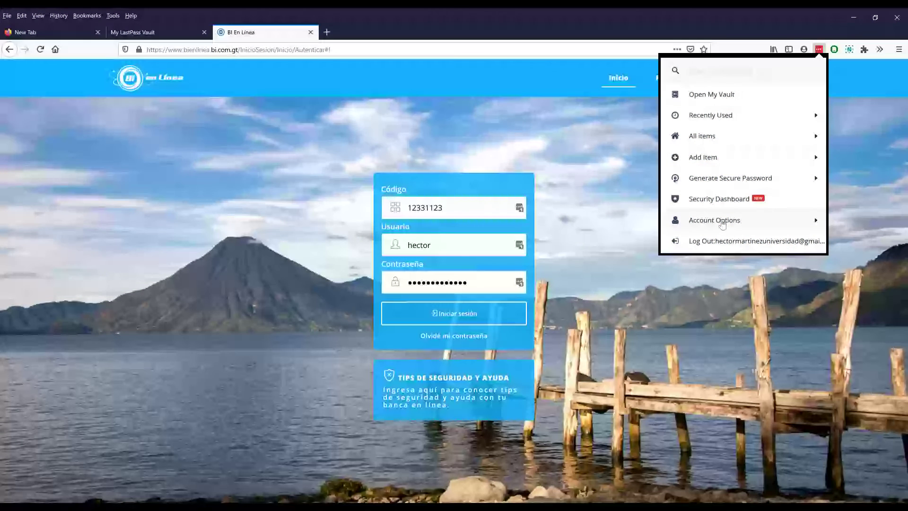
click(705, 158)
scroll(713, 171, down, 5)
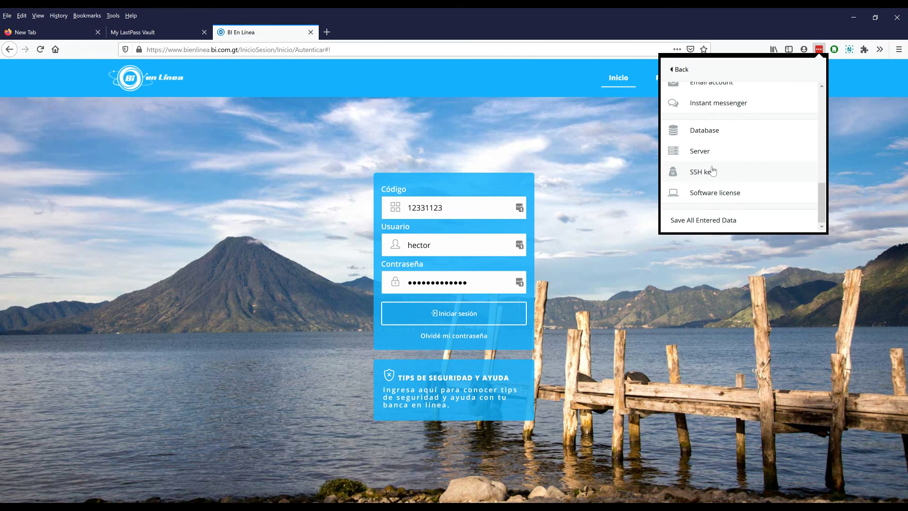
click(692, 223)
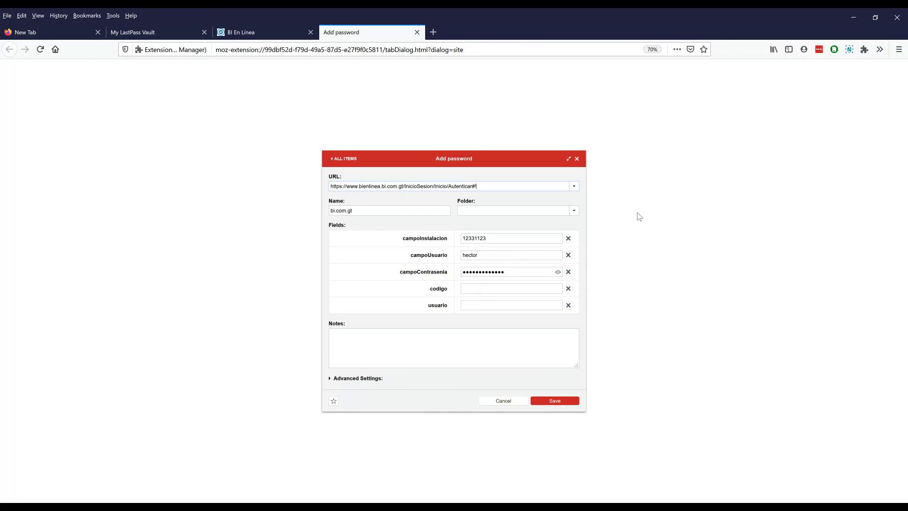